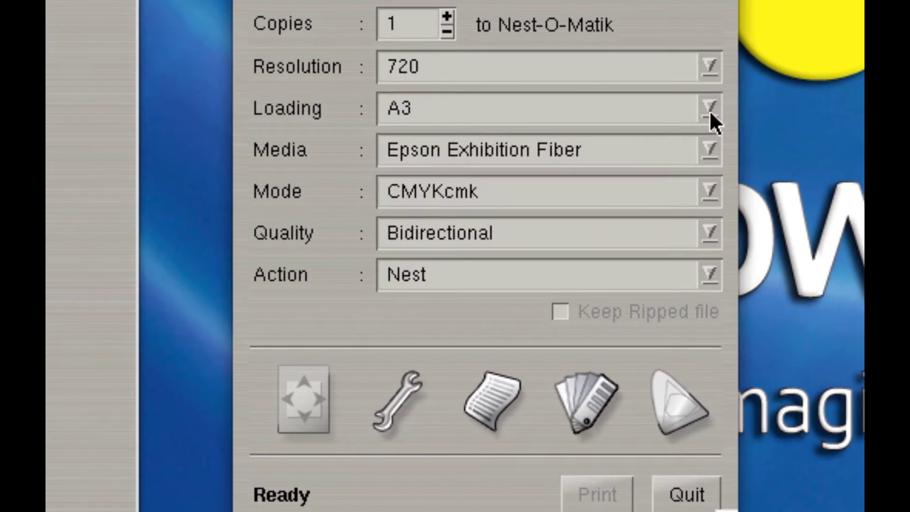
- Browse the StylusPro11880 Loading sizes list, leaving Loading on A3
left_click(592, 245)
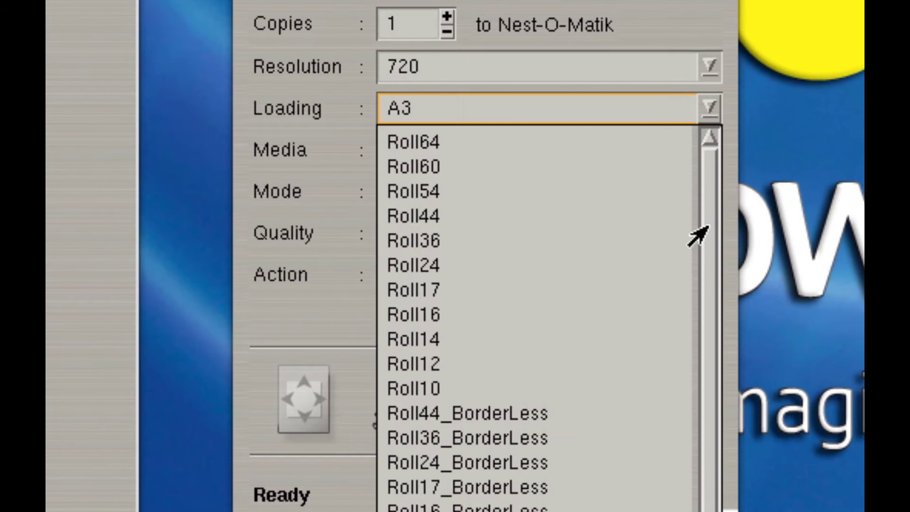
scroll(701, 235, "down", 1)
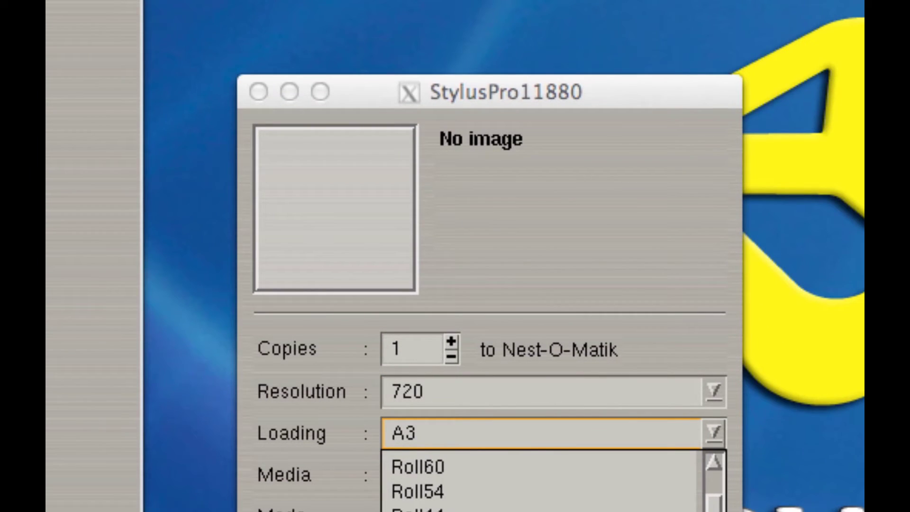
left_click(714, 462)
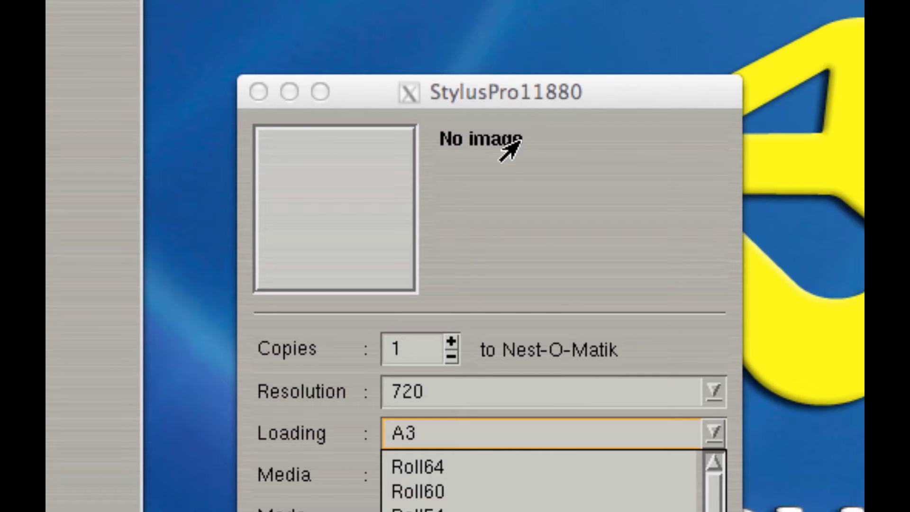
left_click(536, 163)
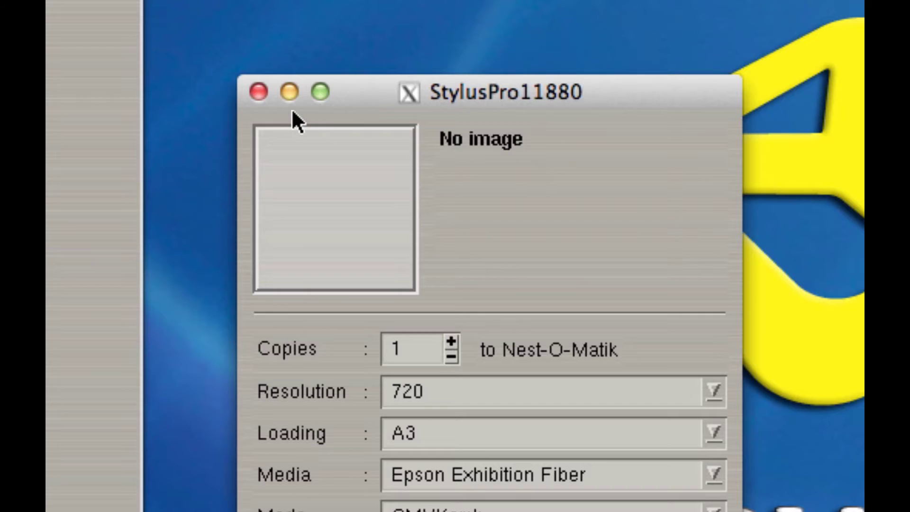
- Close the print window and select StylusPro11880 in Printers Setup's Servers administration
left_click(258, 91)
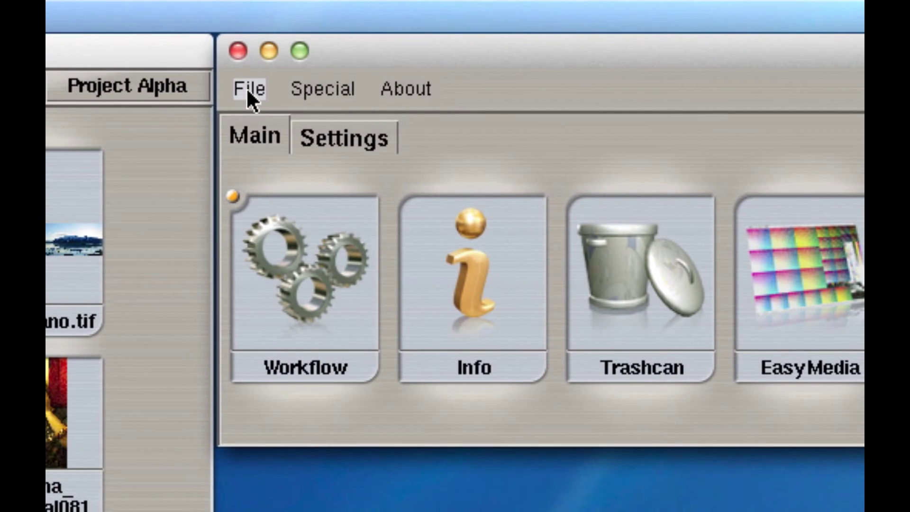
left_click(246, 88)
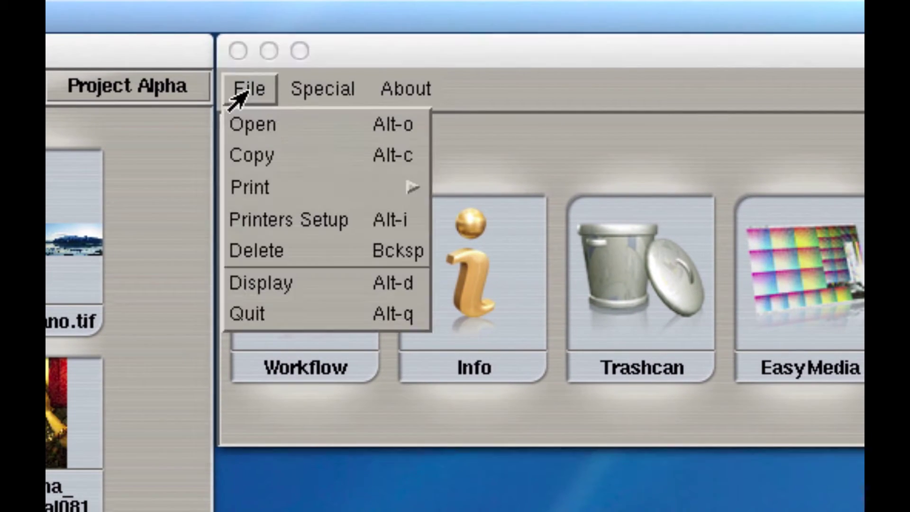
left_click(345, 222)
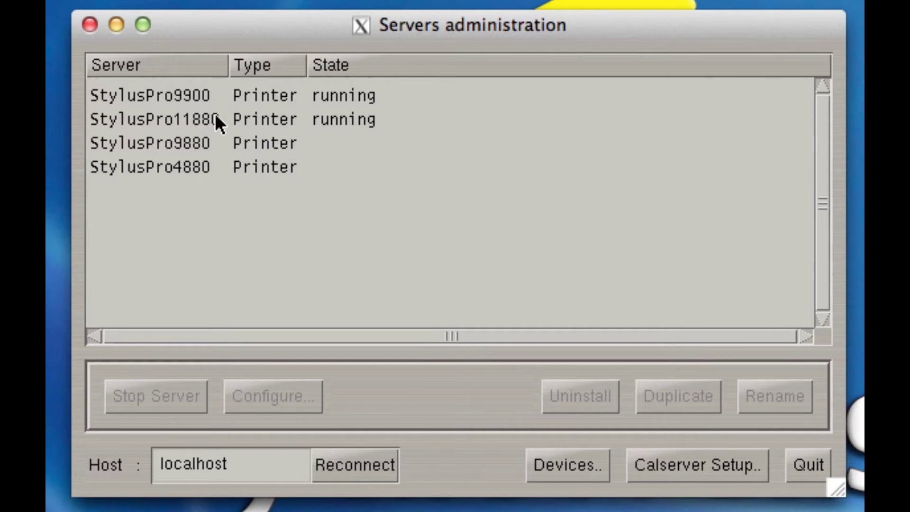
left_click(193, 120)
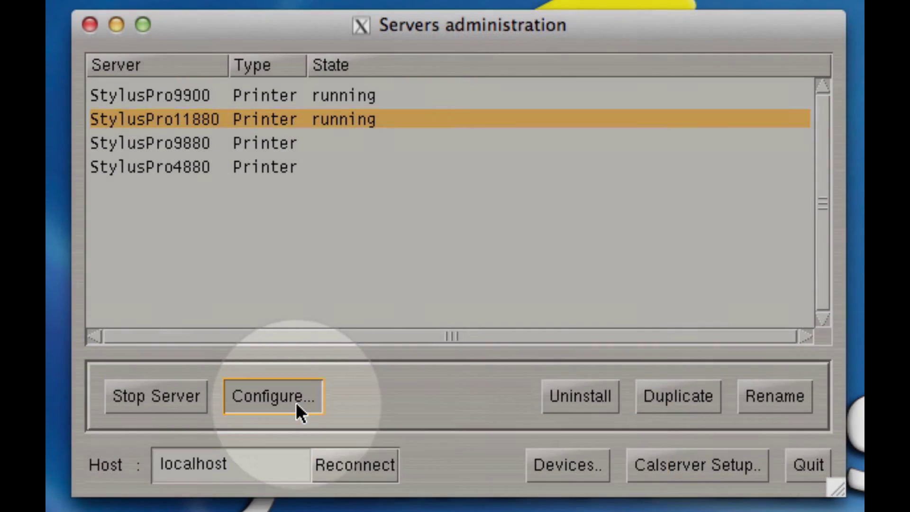
- Show the StylusPro11880 configuration's Pages list with dimensions in inches
left_click(295, 398)
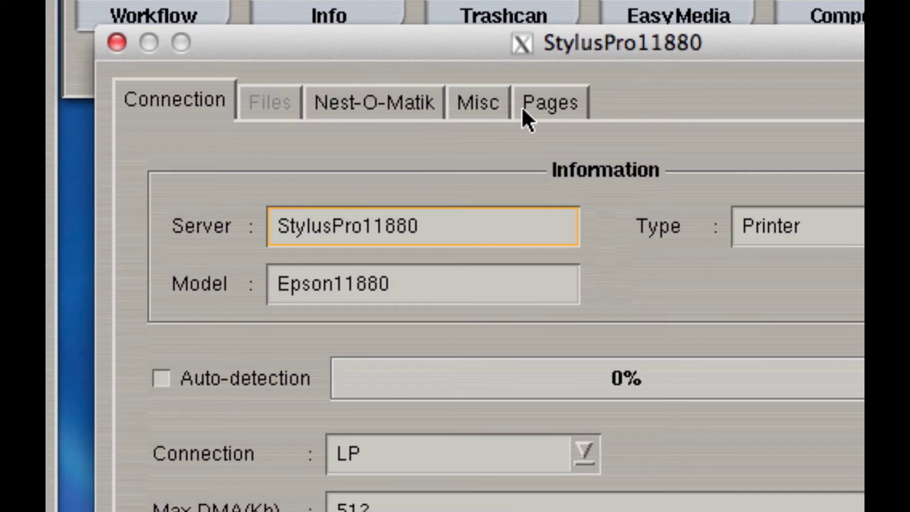
left_click(534, 108)
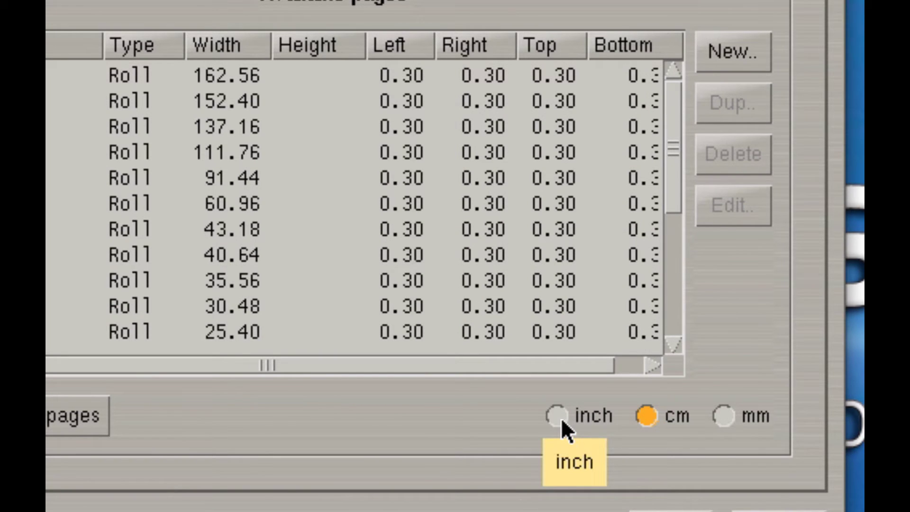
left_click(558, 416)
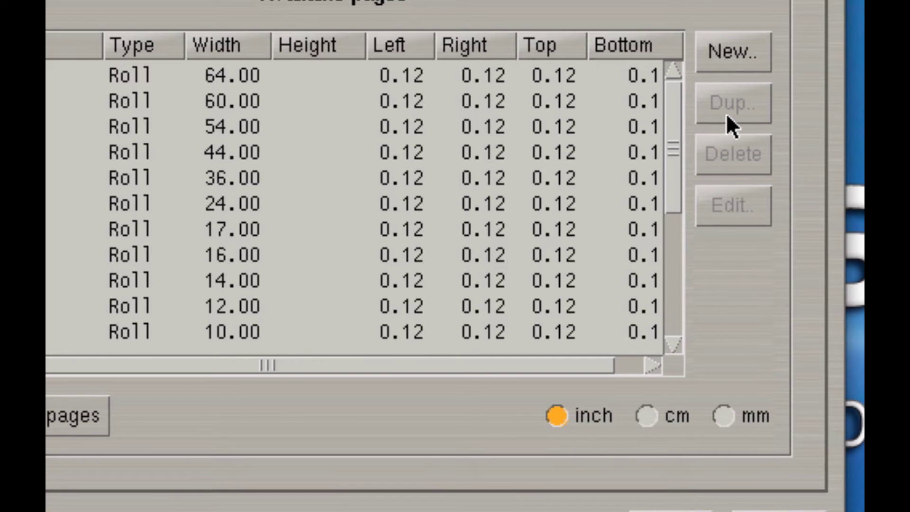
- Create a new Roll-type page named Roll50 with a width of 50.00 inches
left_click(727, 55)
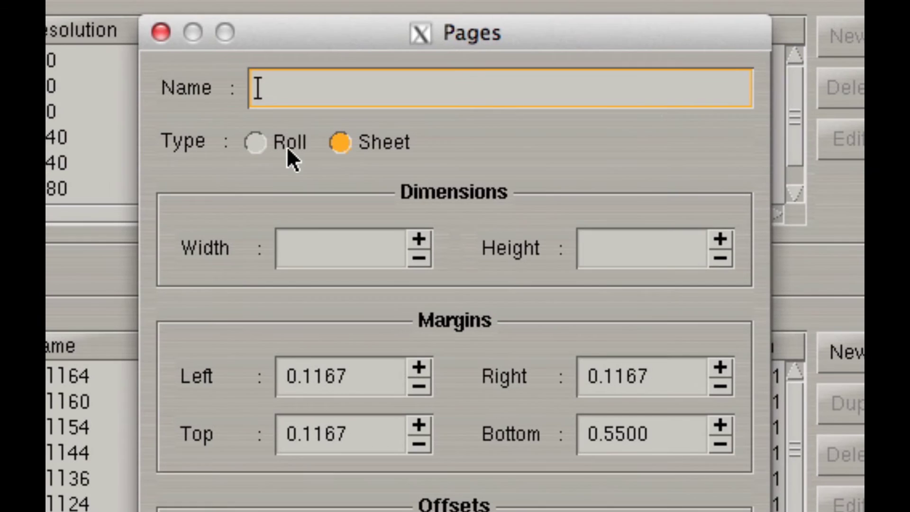
left_click(273, 148)
left_click(339, 143)
left_click(259, 143)
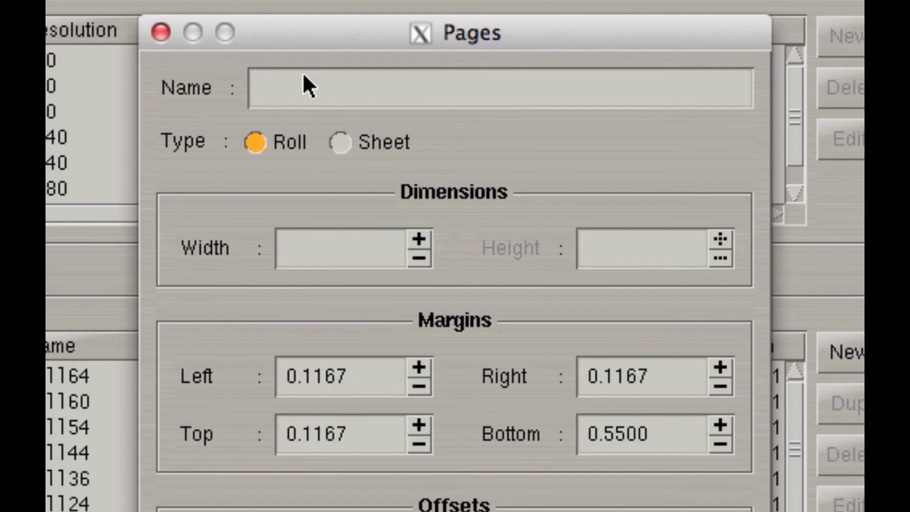
left_click(303, 90)
type("Roll50")
left_click(315, 250)
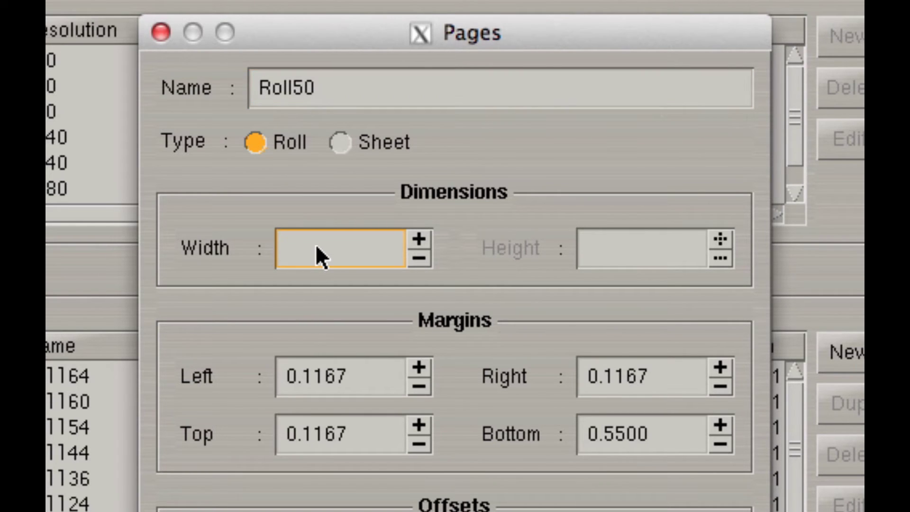
type("50.00")
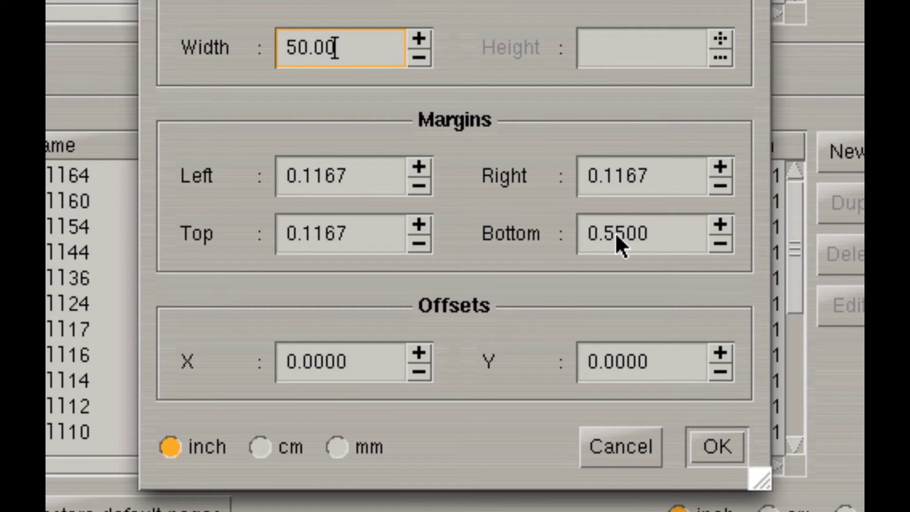
left_click(715, 439)
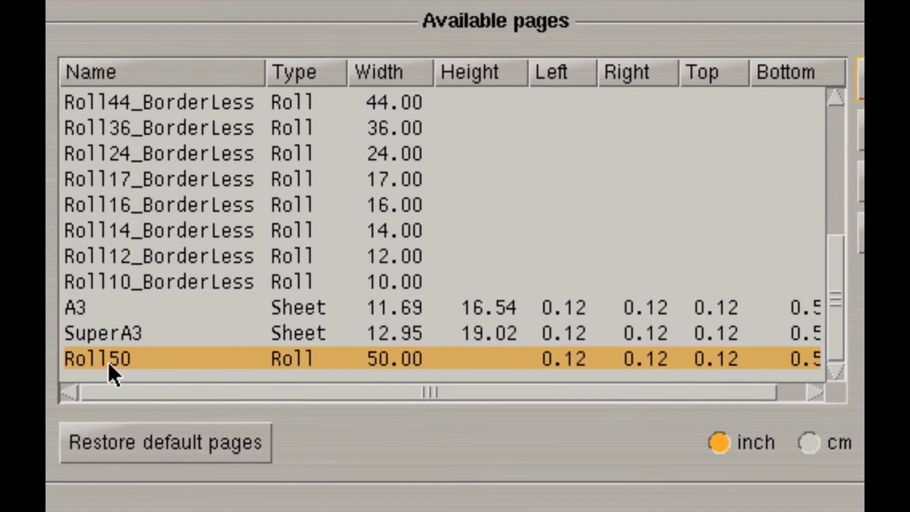
- Create a new Sheet page named 13x19, 13.00 inches wide and 19.00 inches high
left_click(739, 78)
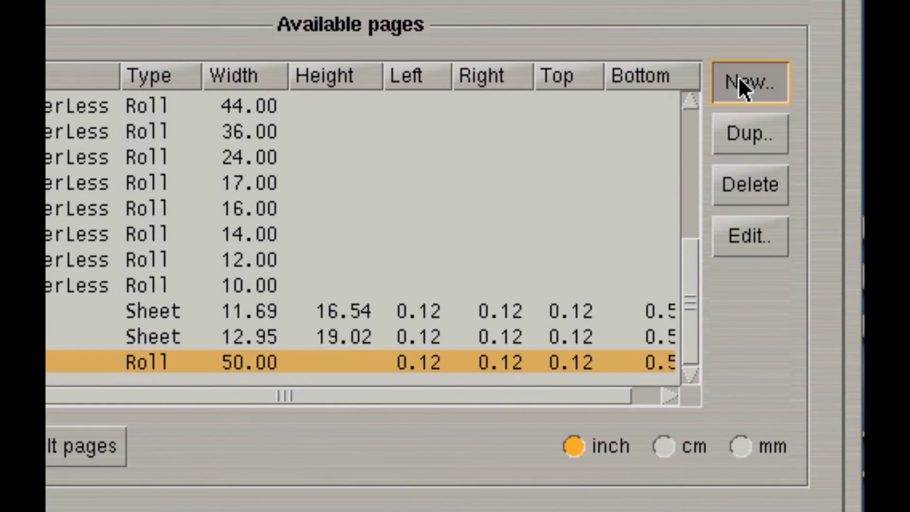
type("13x19")
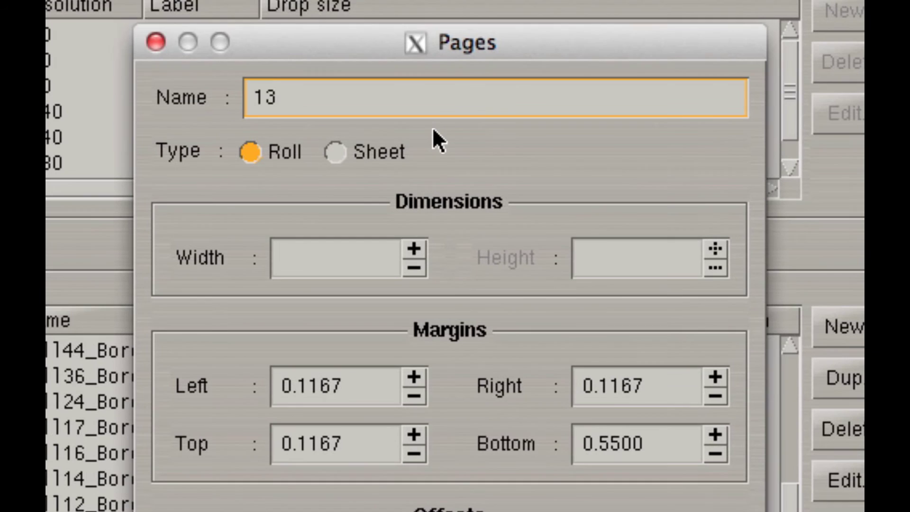
left_click(335, 152)
left_click(341, 263)
type("13.")
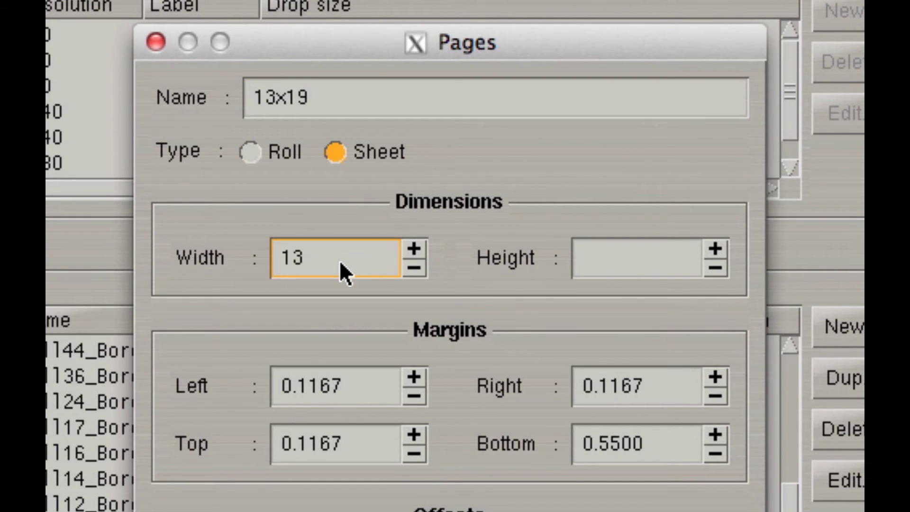
type("00")
left_click(613, 265)
type("19")
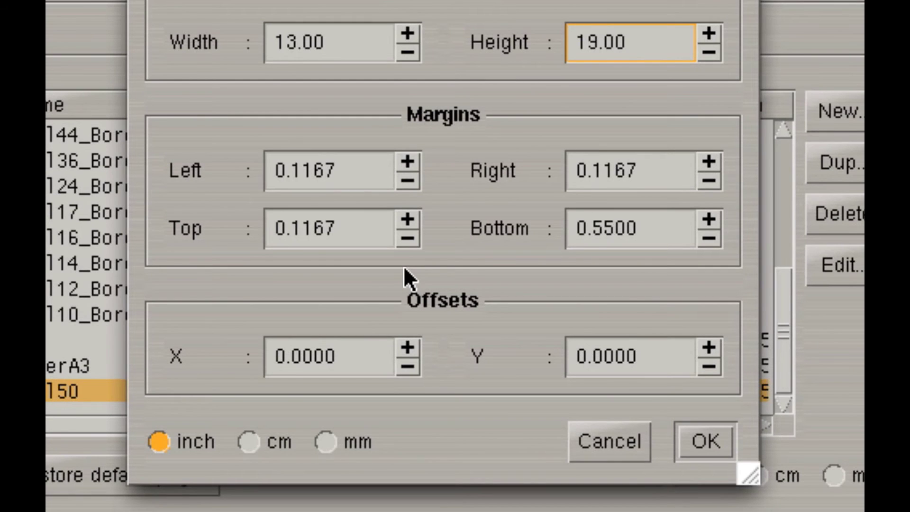
left_click(695, 434)
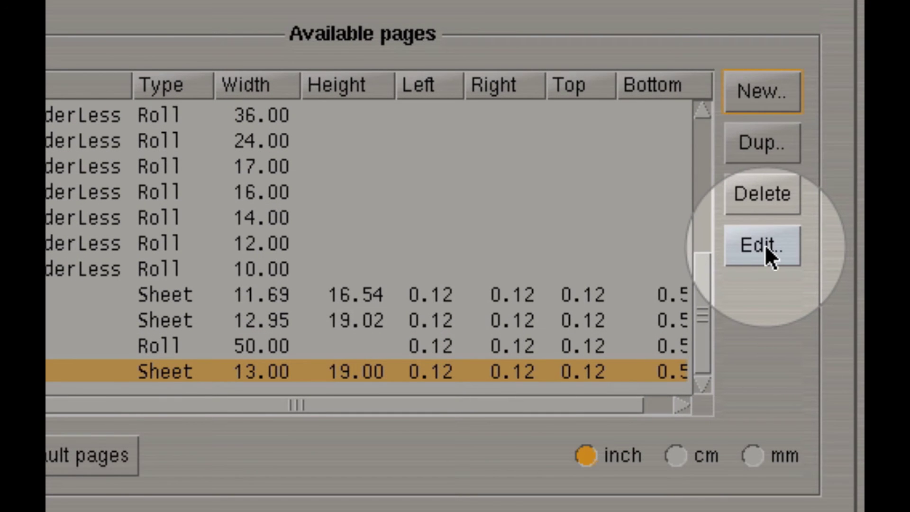
left_click(764, 244)
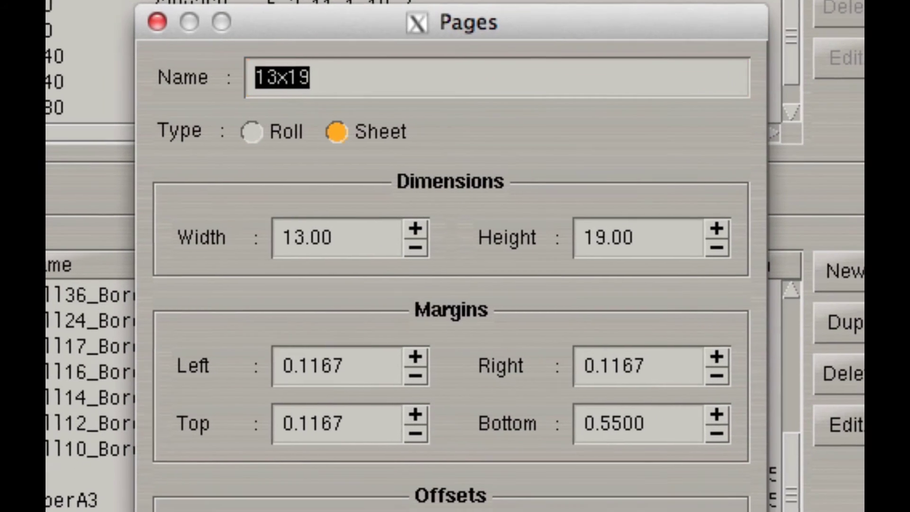
key("Return")
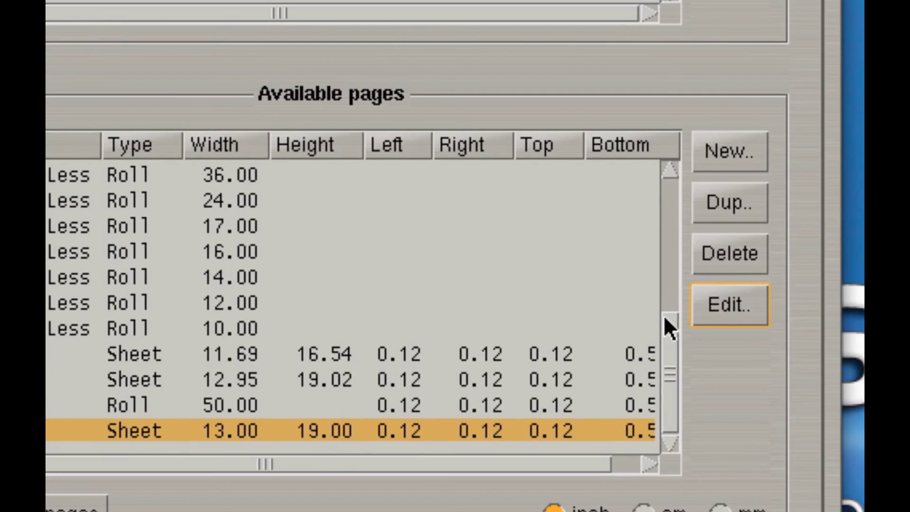
left_click(723, 205)
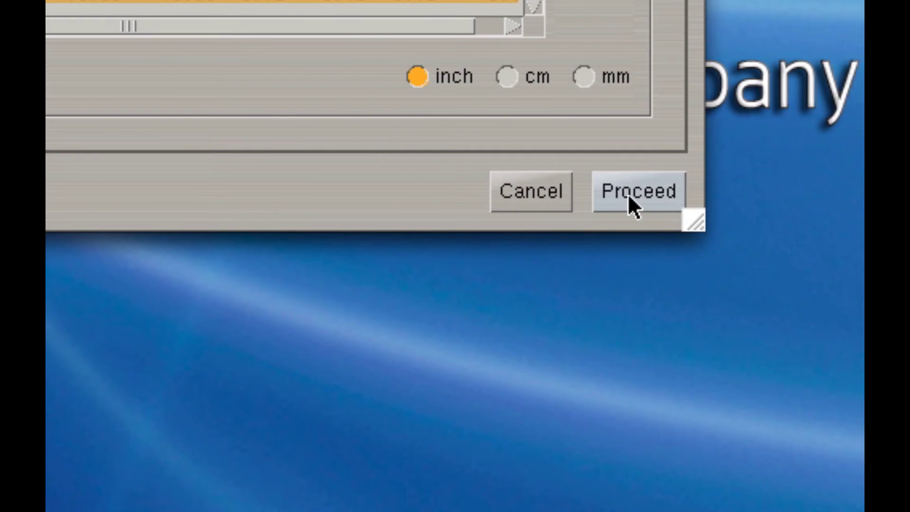
- Proceed with the configuration changes, authenticate with the admin password, and restart the StylusPro11880 server
left_click(628, 195)
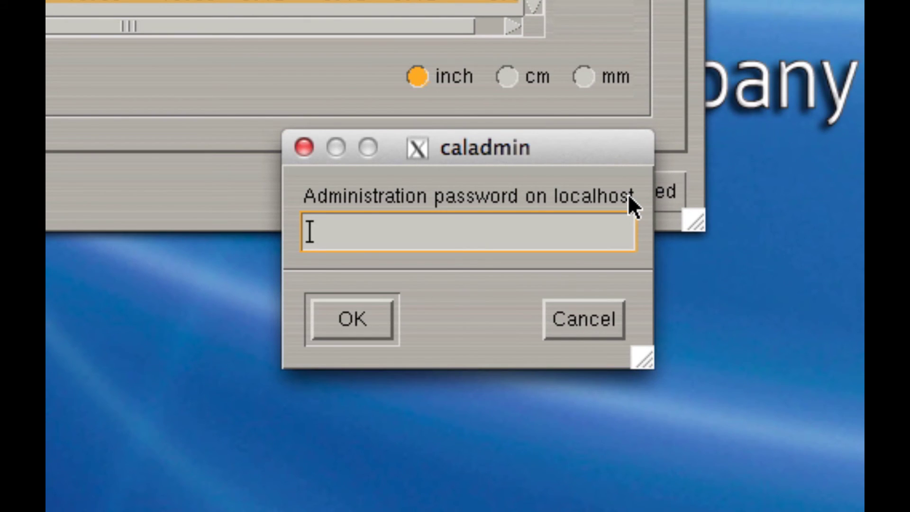
type("*******")
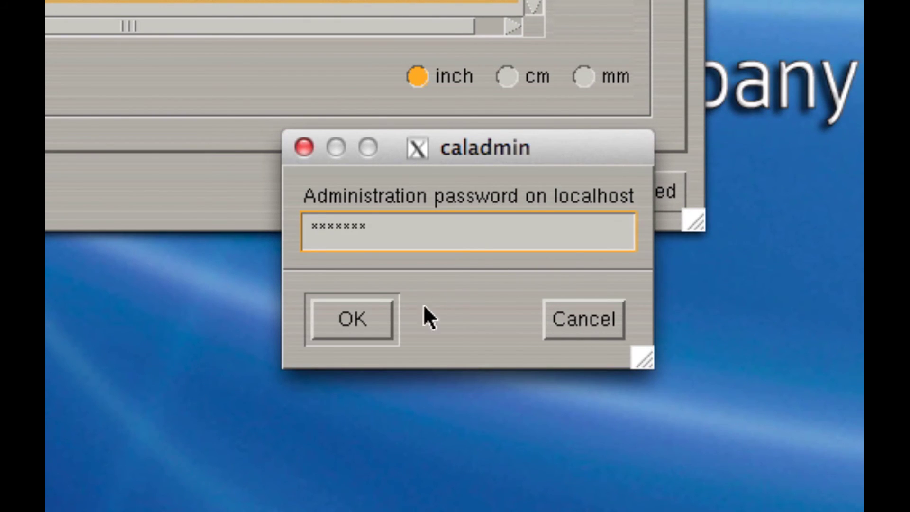
left_click(338, 315)
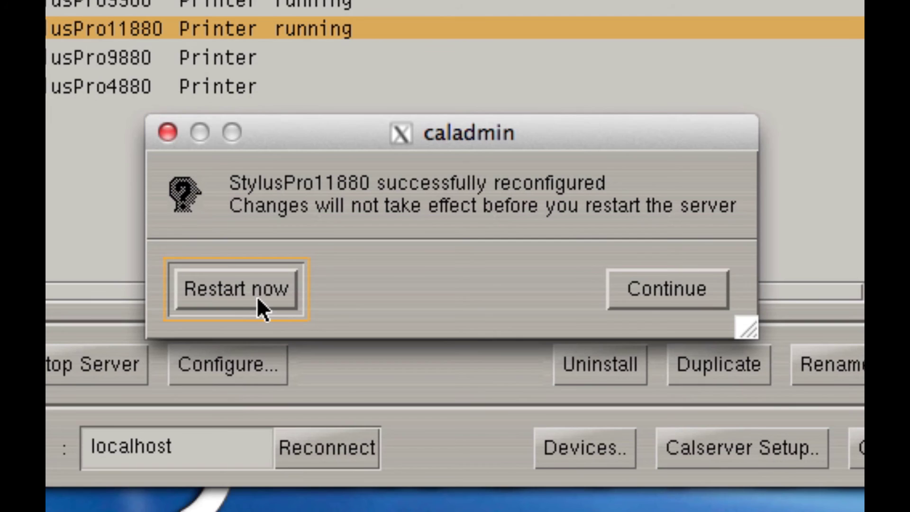
left_click(238, 289)
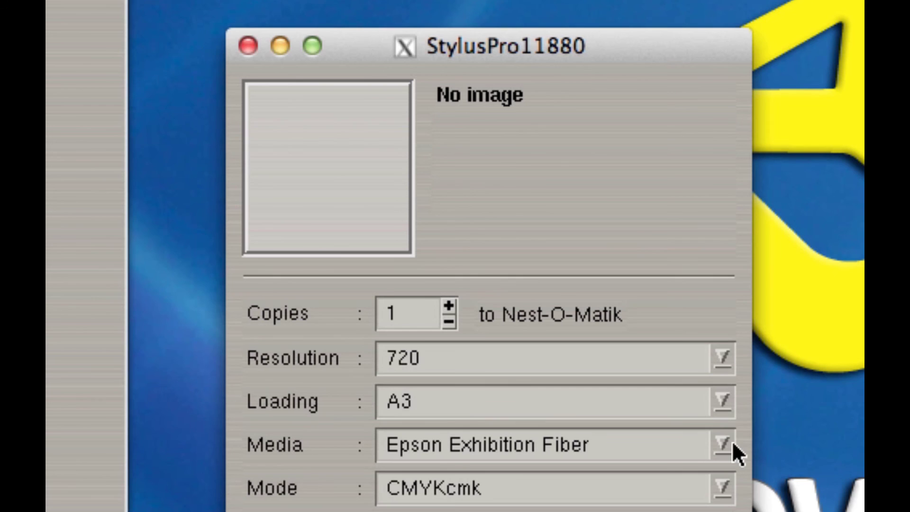
- Choose Roll50 as the Loading size in the StylusPro11880 print window
left_click(722, 402)
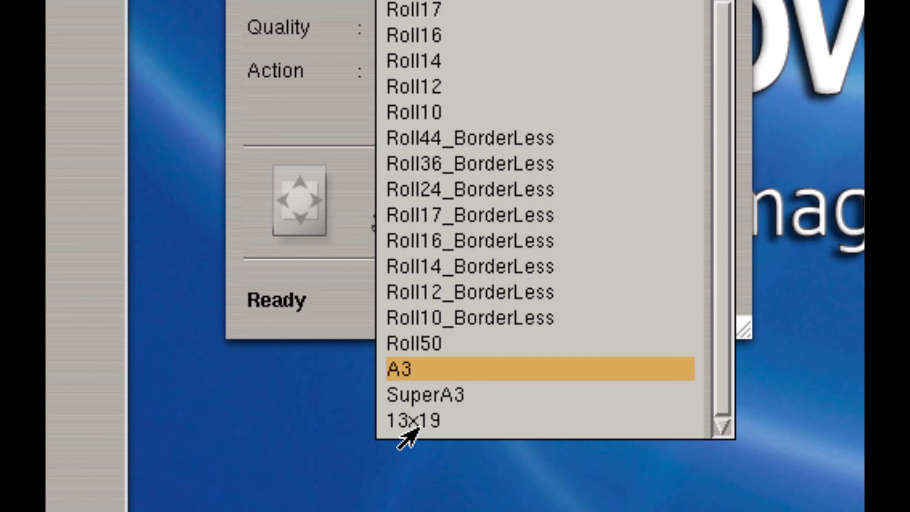
left_click(419, 427)
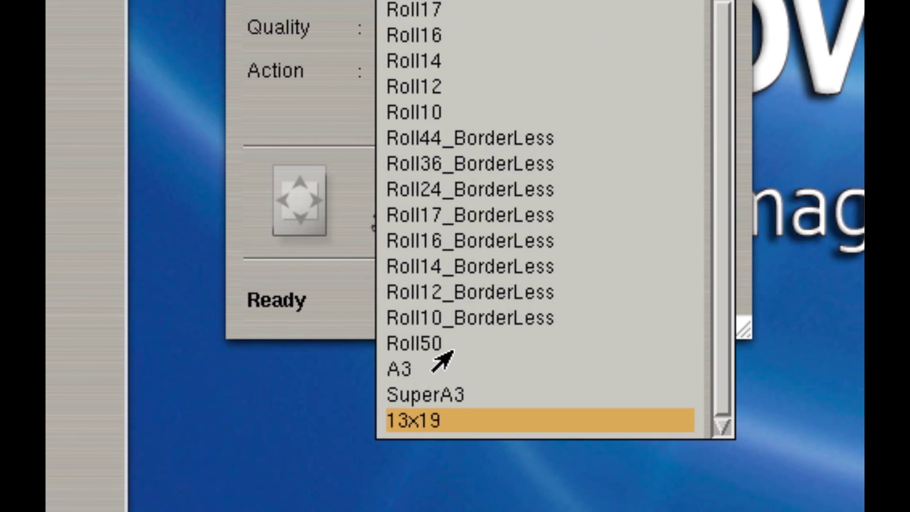
left_click(458, 348)
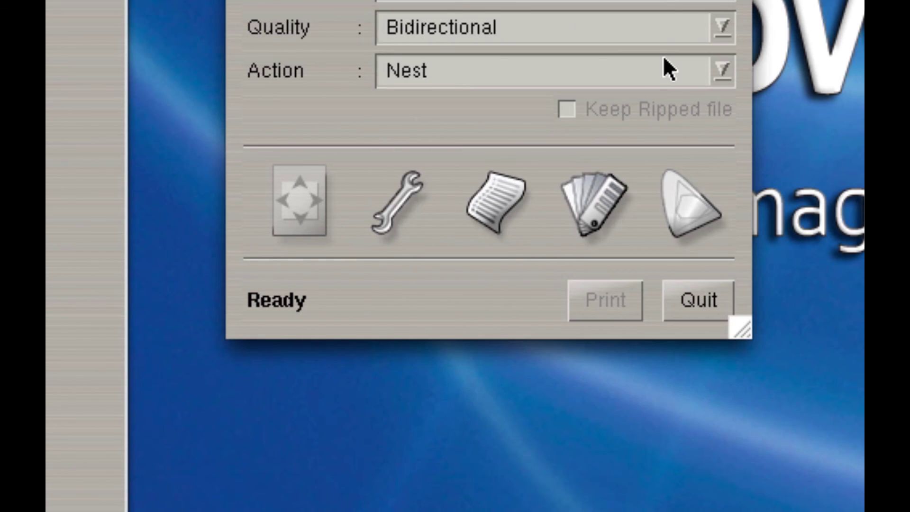